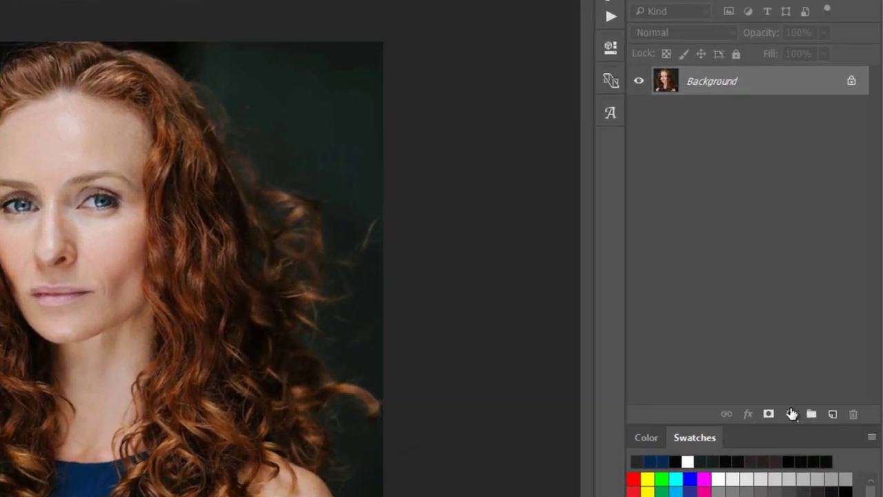
- Open the new fill or adjustment layer menu at the bottom of the Layers panel
left_click(819, 351)
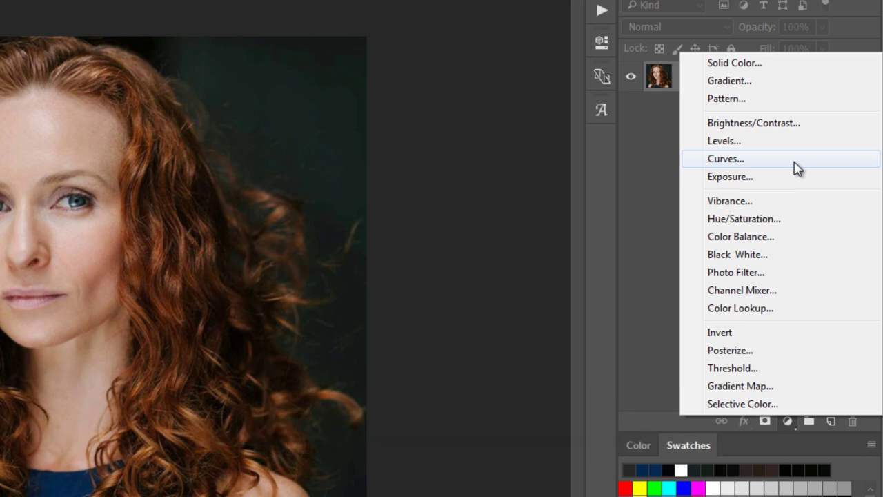
- Add a Curves layer with a raised midpoint on the Red channel curve
left_click(796, 166)
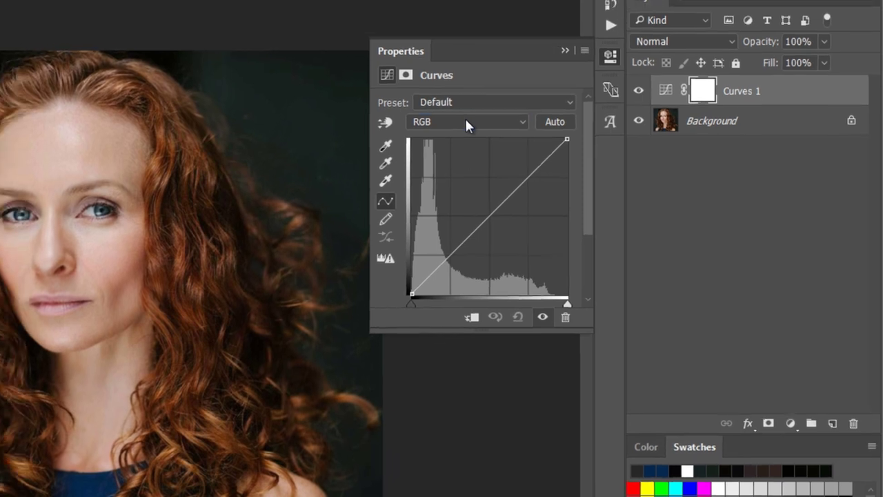
left_click(453, 109)
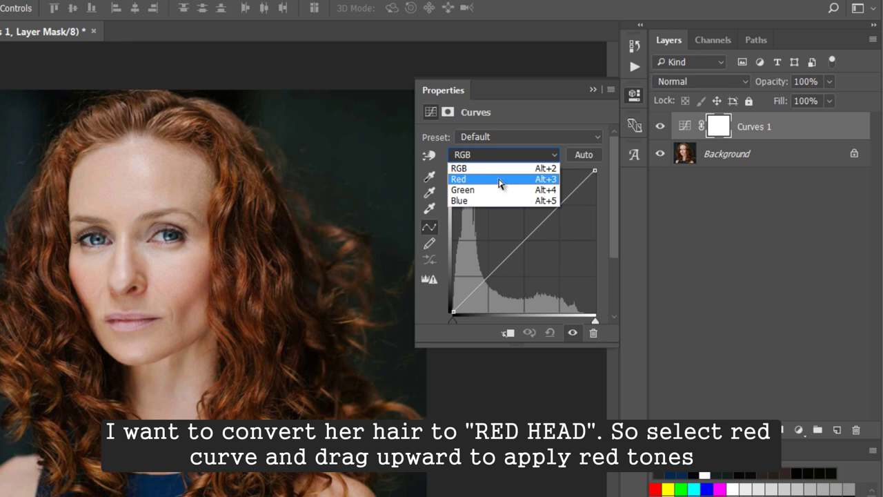
left_click(501, 180)
left_click(523, 237)
left_click_drag(545, 220, 535, 206)
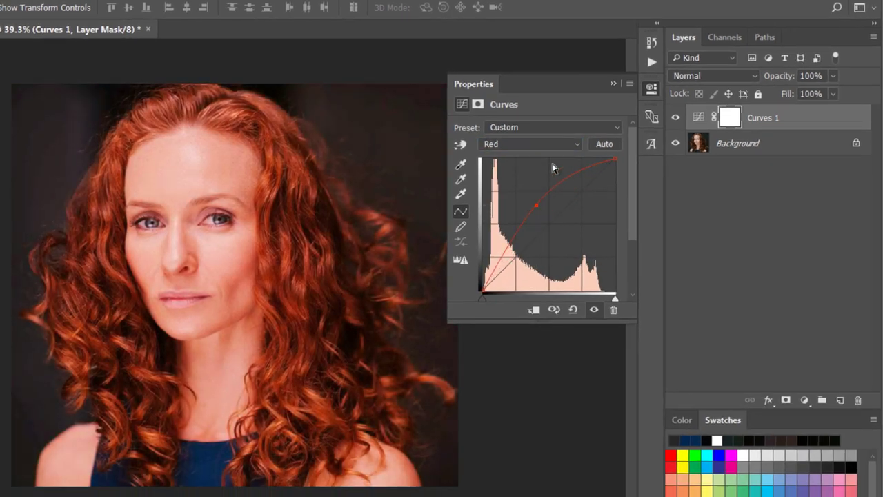
left_click(610, 83)
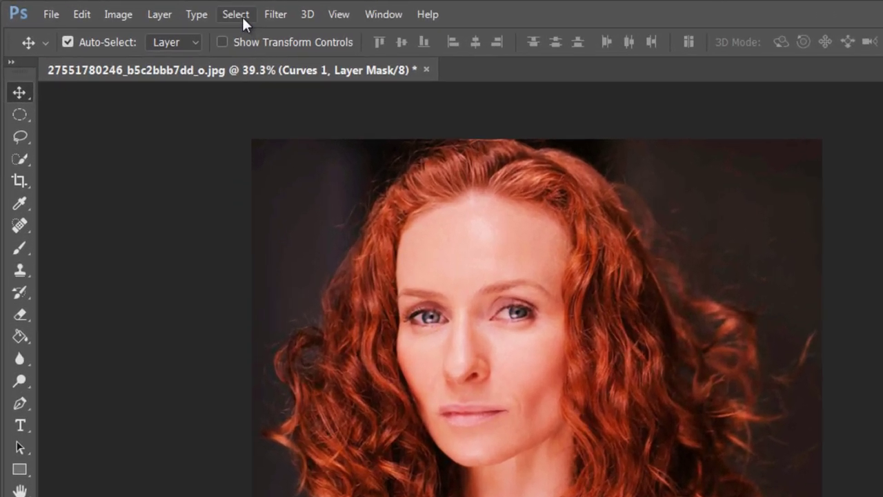
- Mask Curves 1 with a Skin Tones Color Range: Detect Faces on, Fuzziness 30, preview None
left_click(154, 9)
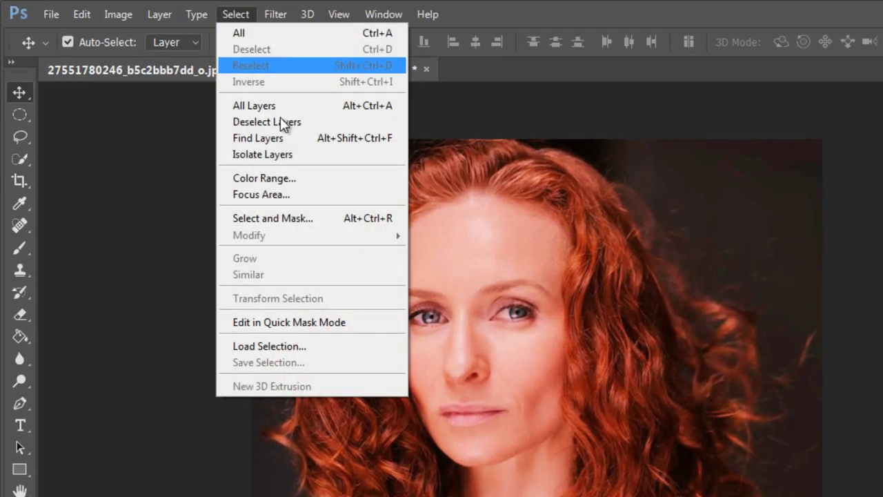
left_click(328, 180)
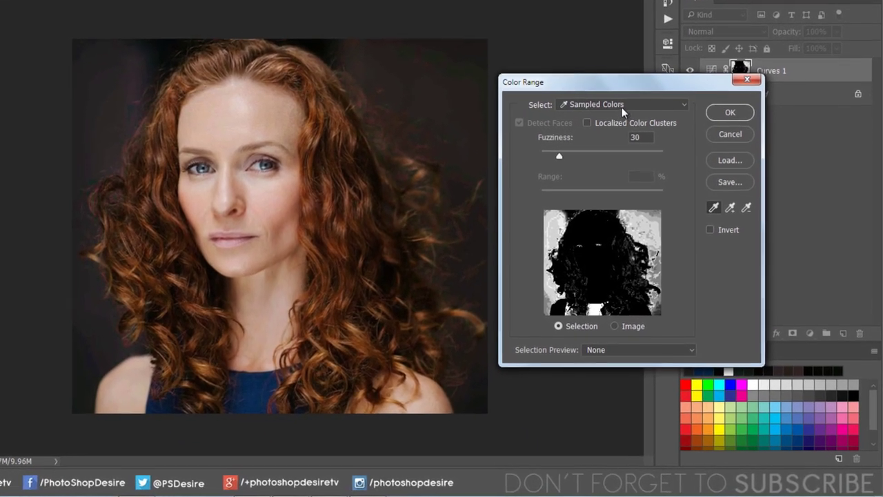
left_click(636, 126)
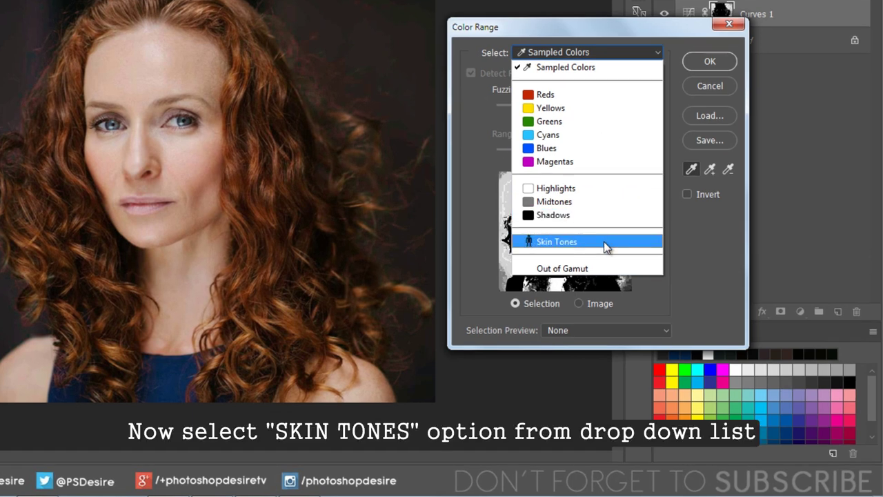
left_click(604, 241)
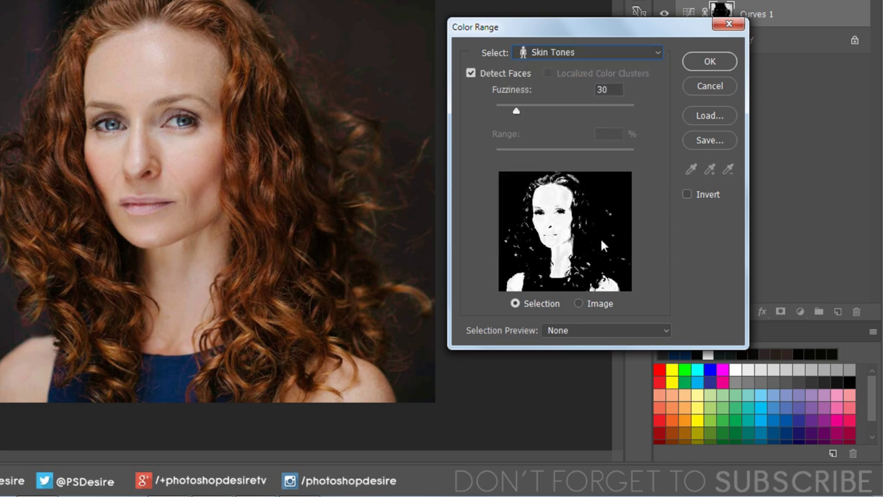
left_click(471, 73)
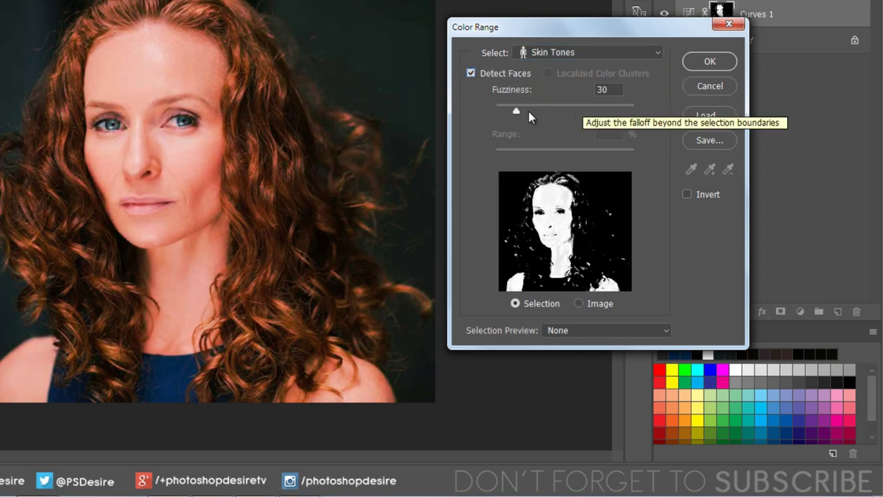
double_click(613, 89)
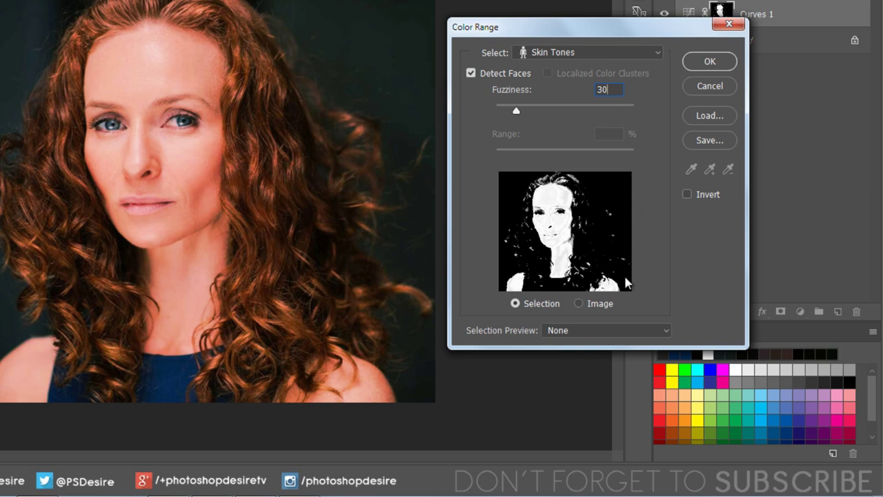
left_click(578, 331)
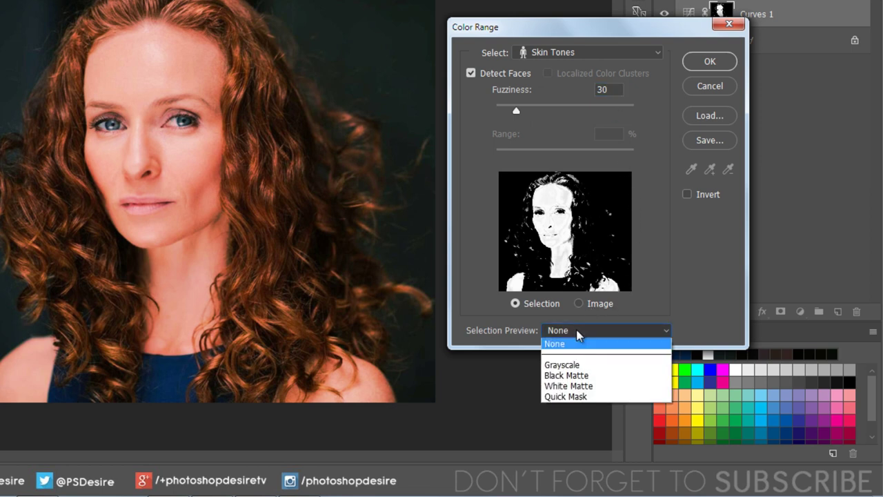
left_click(579, 332)
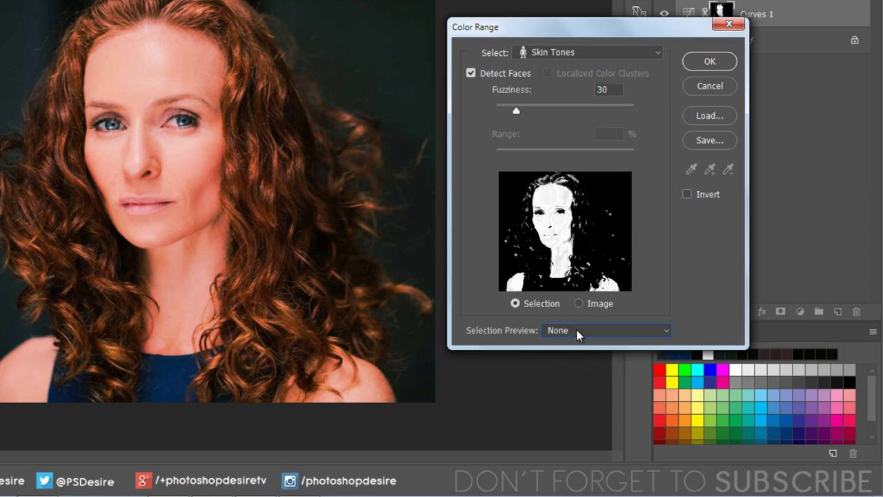
left_click(708, 62)
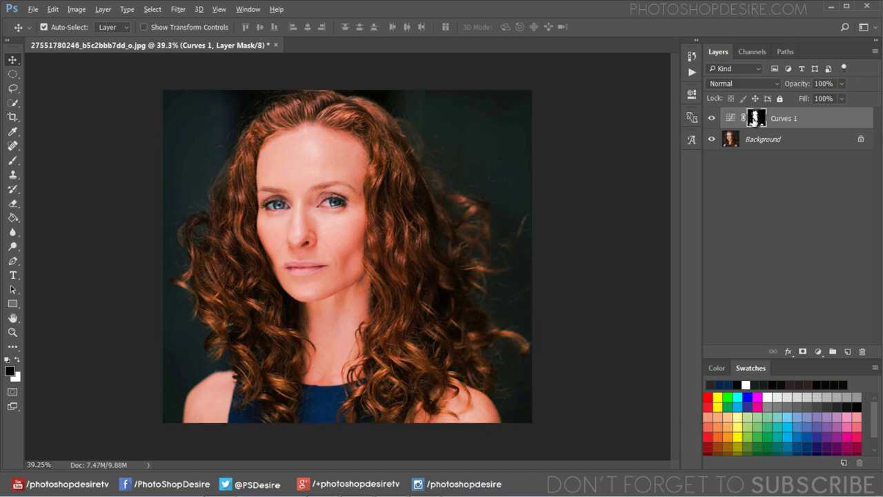
- Invert the Curves 1 mask so the red falls on the hair, then view the mask
left_click(753, 119, "alt")
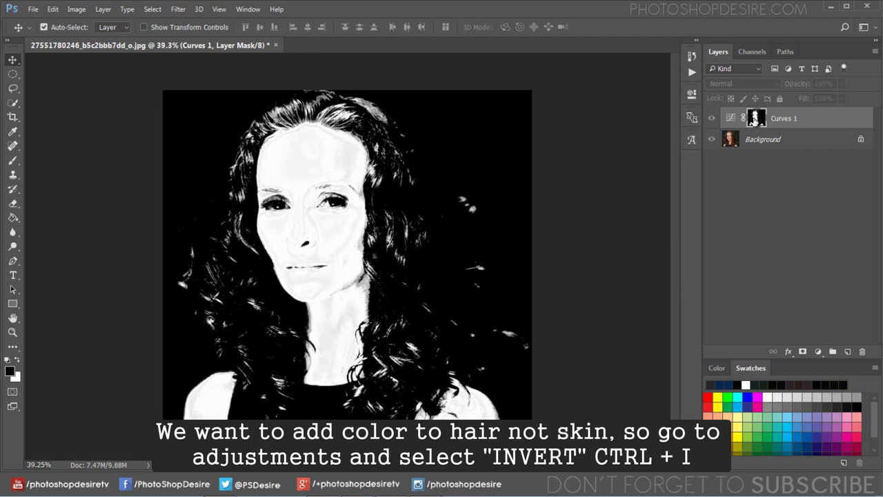
left_click(754, 119, "alt")
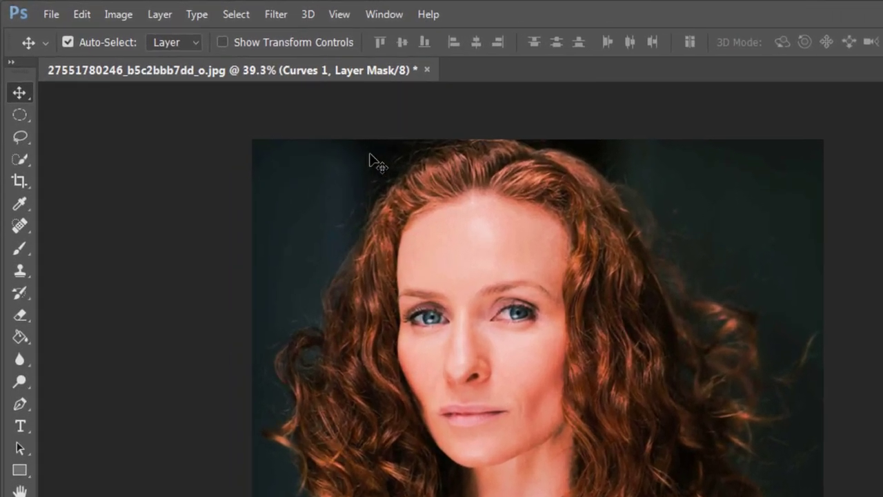
left_click(81, 10)
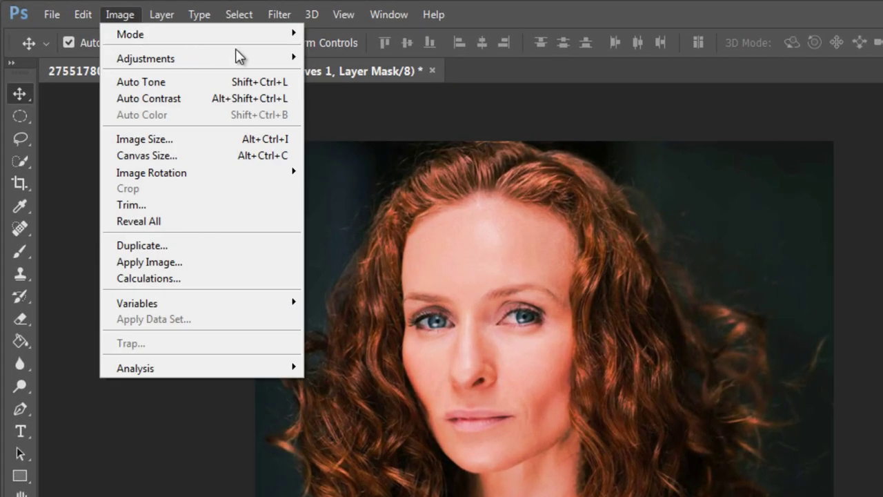
mouse_move(145, 58)
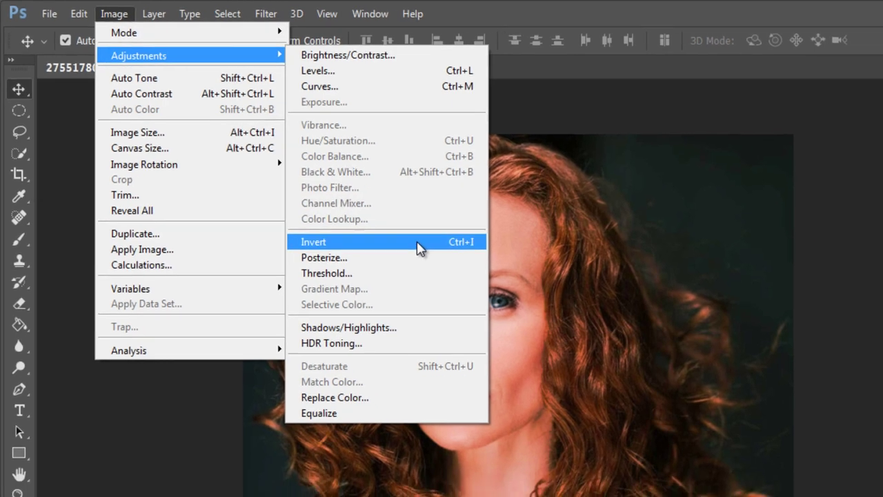
left_click(438, 255)
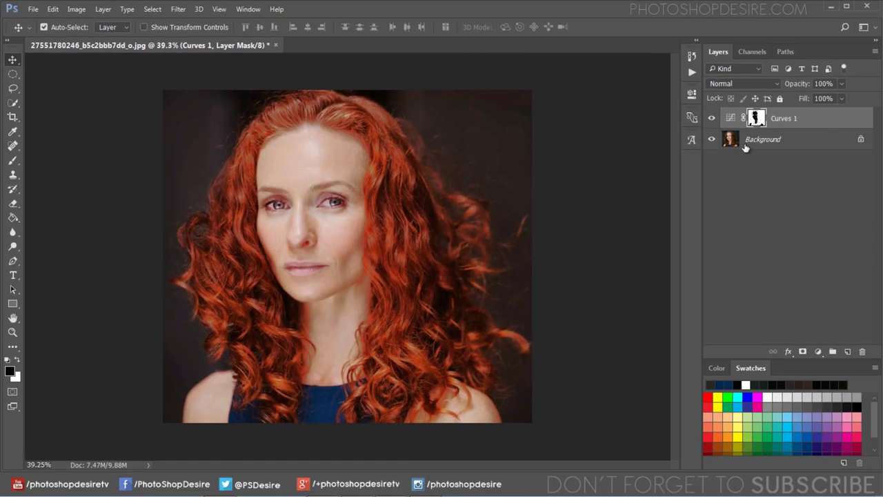
left_click(755, 119, "alt")
scroll(311, 205, "up", 3)
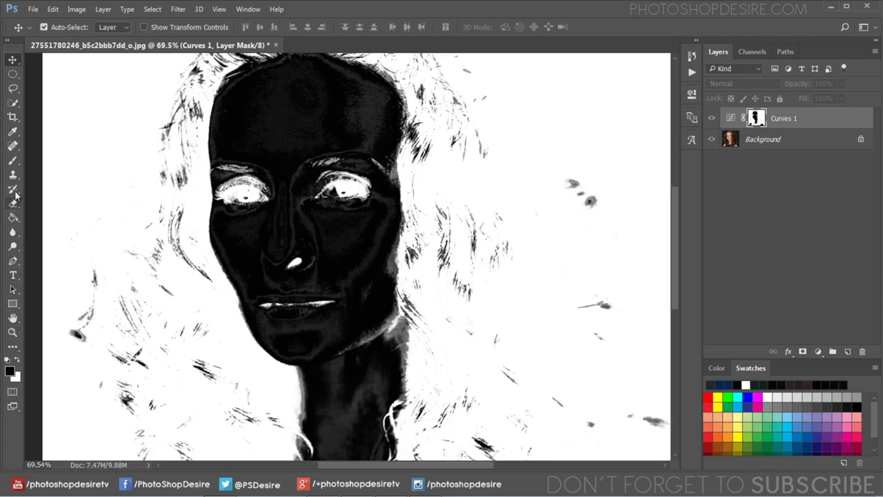
- Paint black over forehead, eye, nose, lip highlights and face edge, shrinking the brush to 125 then 90
left_click(12, 160)
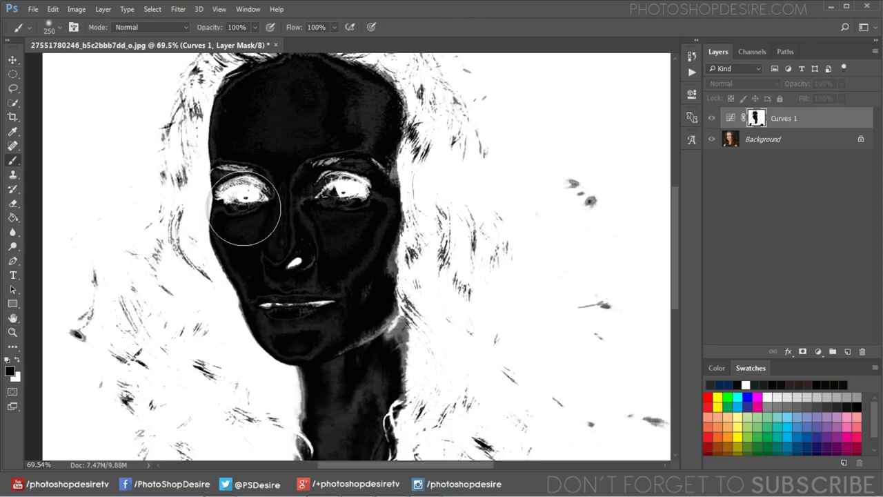
left_click_drag(302, 119, 282, 175)
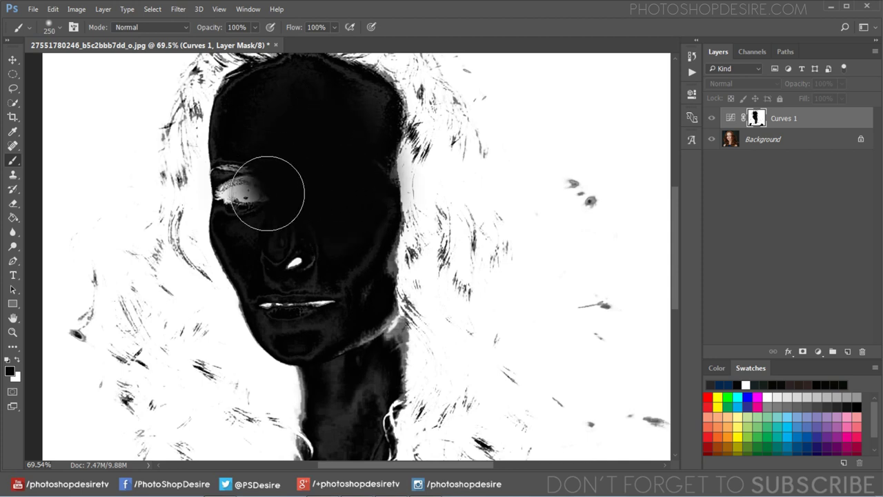
key("bracketleft")
key("bracketleft")
key("bracketleft")
key("bracketleft")
mouse_move(283, 269)
left_mouse_down()
mouse_move(282, 301)
mouse_move(332, 299)
mouse_move(346, 329)
mouse_move(380, 311)
mouse_move(345, 325)
mouse_move(369, 266)
left_mouse_up()
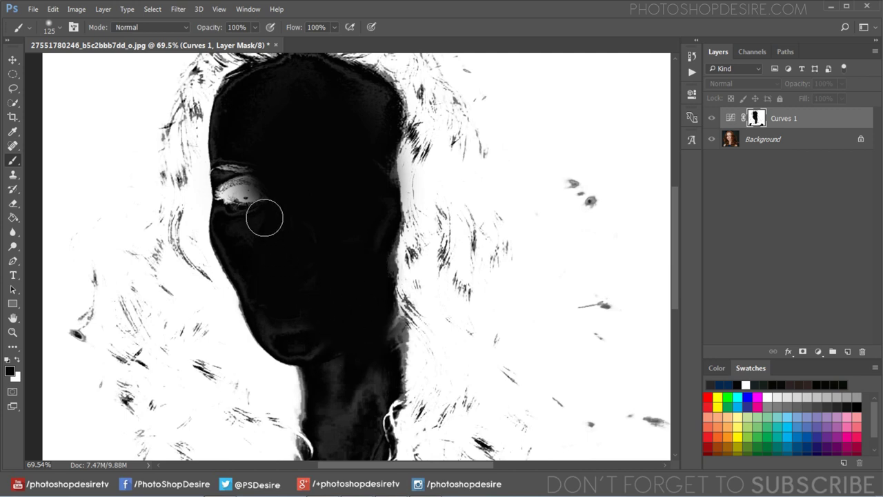
mouse_move(267, 213)
left_mouse_down()
mouse_move(237, 168)
mouse_move(266, 177)
left_mouse_up()
key("bracketleft")
key("bracketleft")
mouse_move(226, 155)
left_mouse_down()
mouse_move(227, 247)
mouse_move(256, 294)
left_mouse_up()
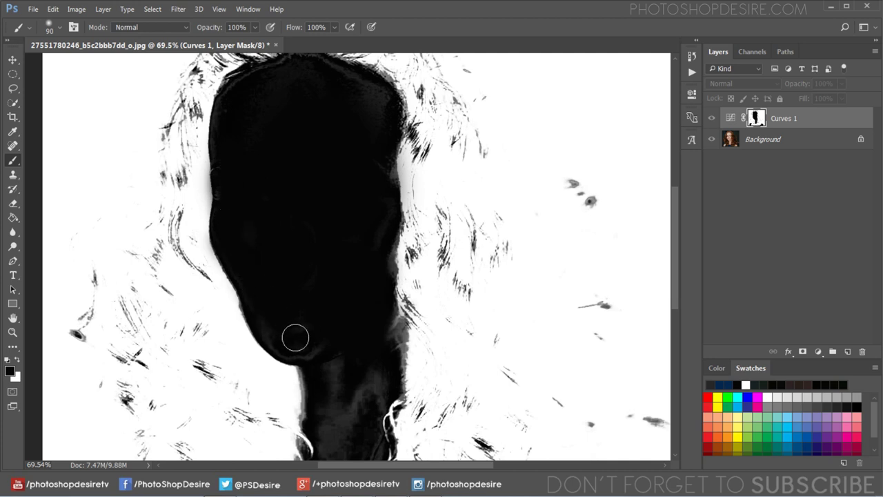
- Paint black over the neck and return to the colour photo view
scroll(318, 183, "down", 3)
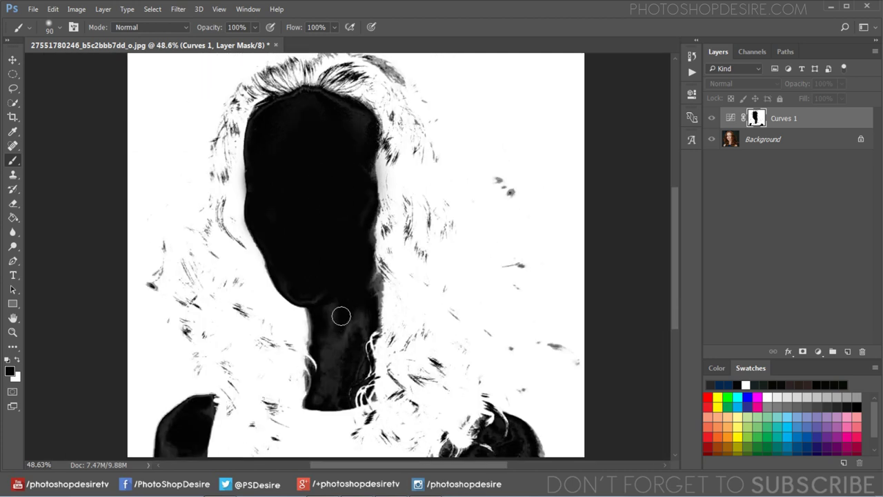
mouse_move(333, 349)
left_mouse_down()
mouse_move(329, 315)
mouse_move(343, 347)
mouse_move(325, 352)
mouse_move(321, 400)
mouse_move(345, 366)
left_mouse_up()
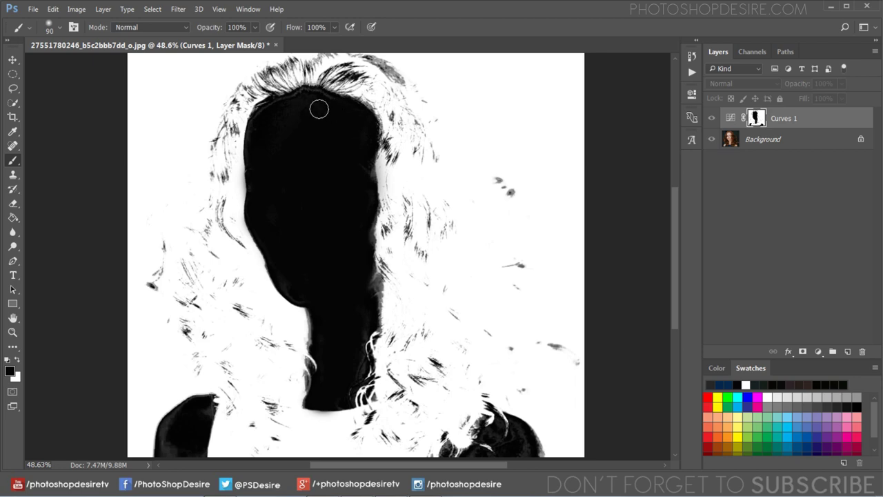
scroll(295, 142, "down", 1)
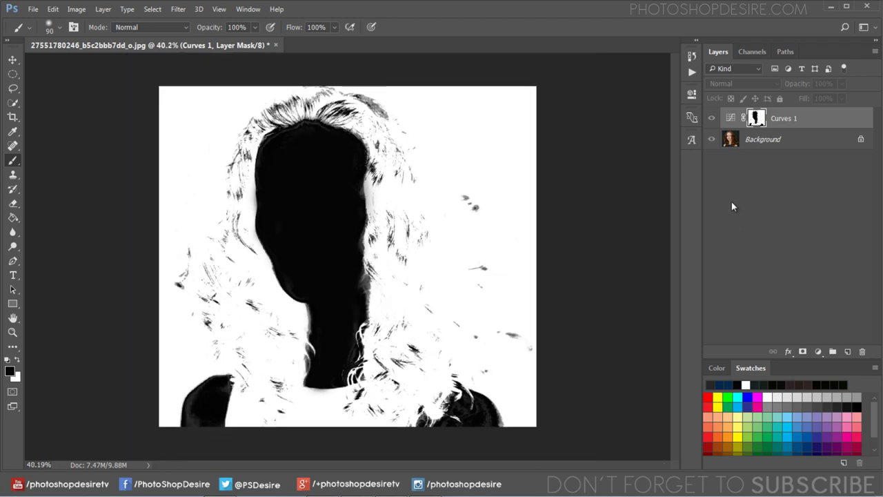
left_click(756, 119, "alt")
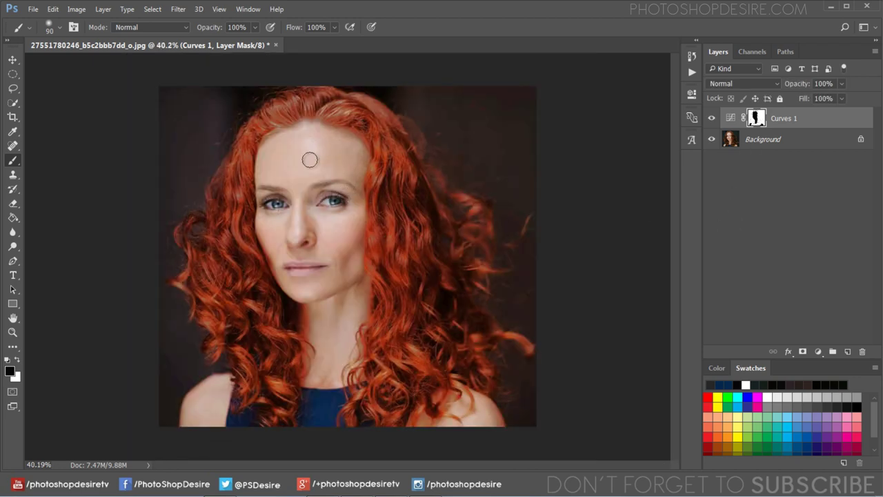
scroll(305, 154, "up", 1)
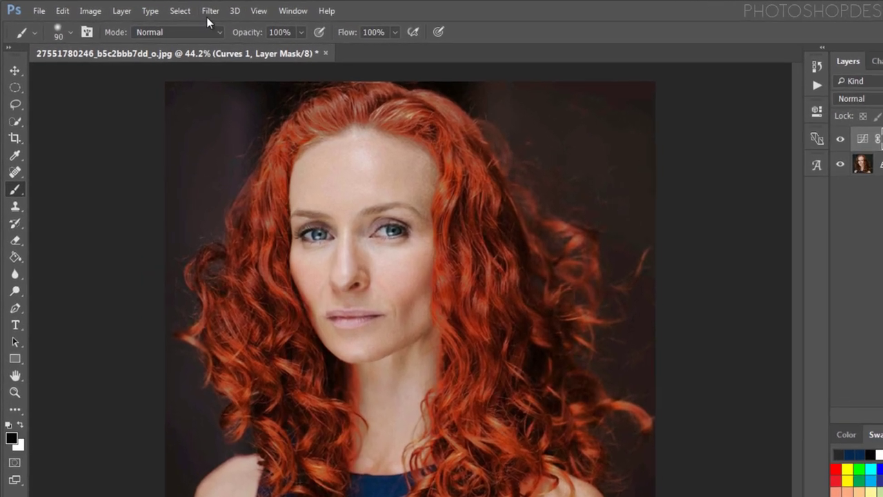
- Blur the Curves 1 mask with a 20.8-pixel Gaussian Blur
left_click(210, 11)
mouse_move(325, 176)
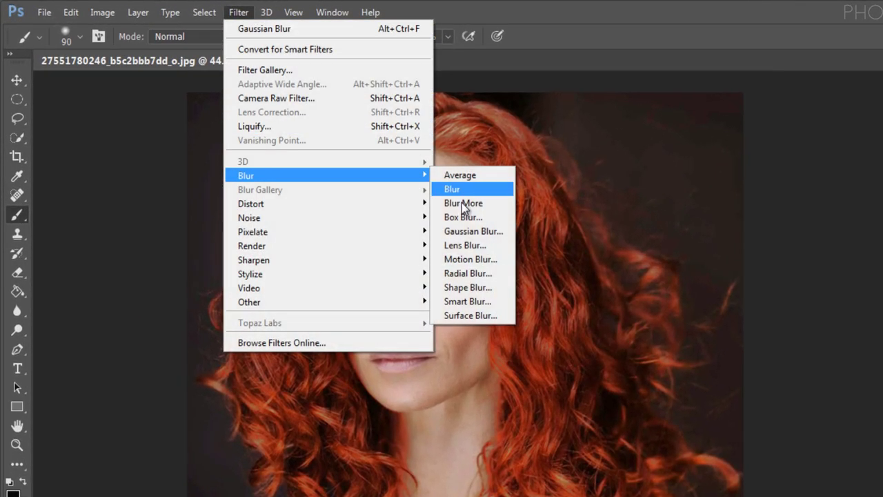
left_click(486, 231)
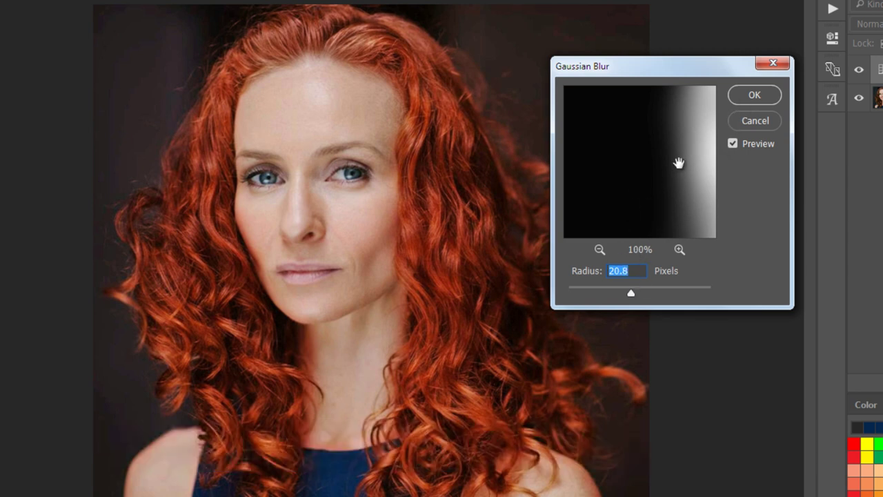
left_click(600, 251)
left_click(599, 250)
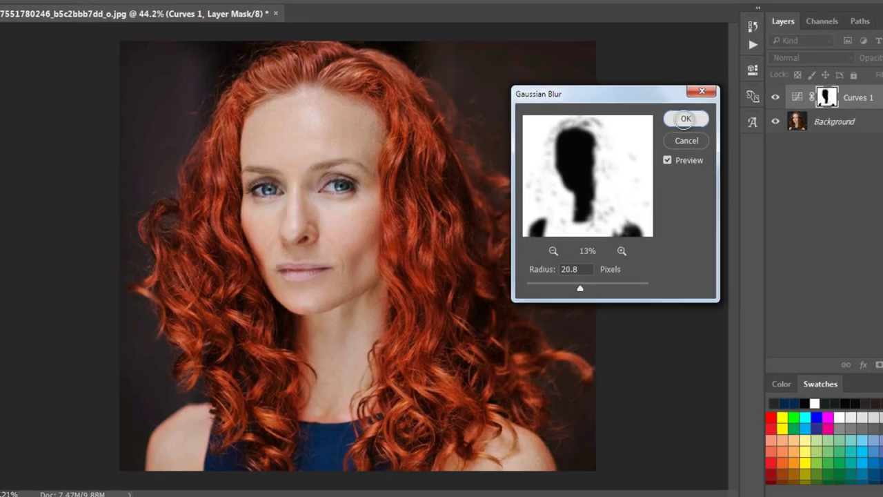
left_click(685, 119)
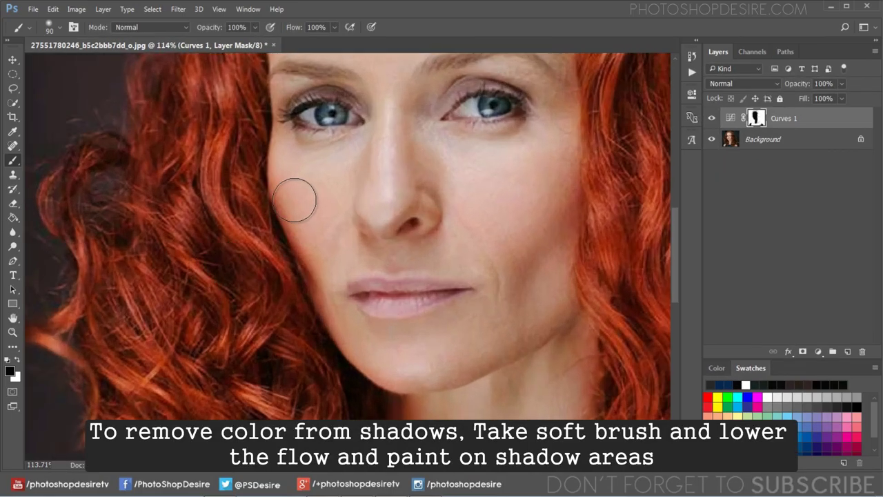
- Paint the orange out of the jaw, chin, cheek, nose and neck shadows on the mask
mouse_move(296, 197)
left_mouse_down()
mouse_move(355, 325)
mouse_move(410, 368)
left_mouse_up()
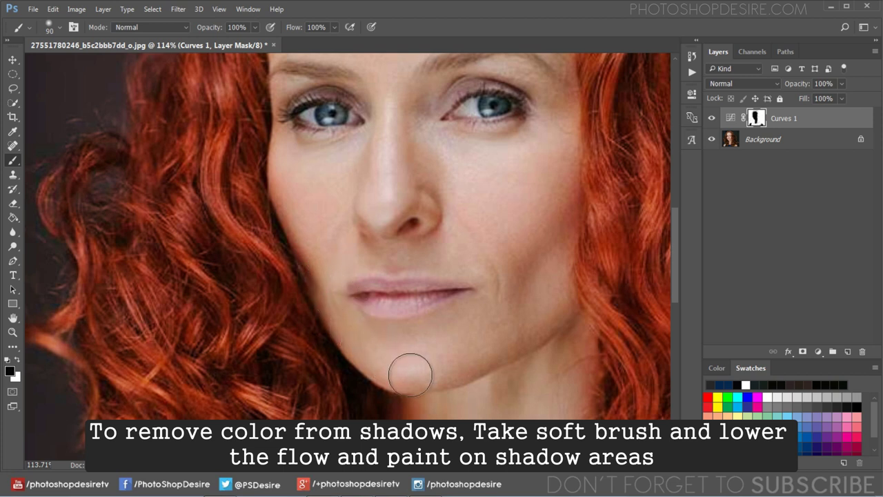
left_click_drag(334, 218, 296, 172)
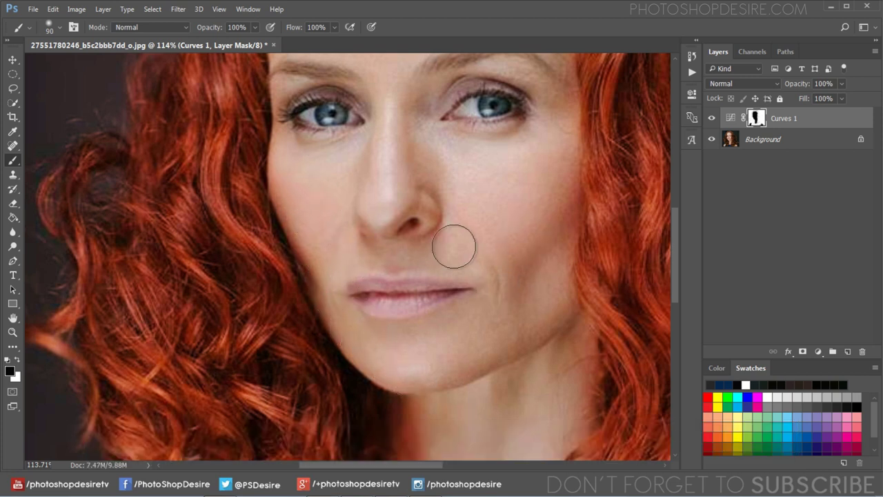
scroll(544, 210, "down", 2)
scroll(495, 230, "down", 2)
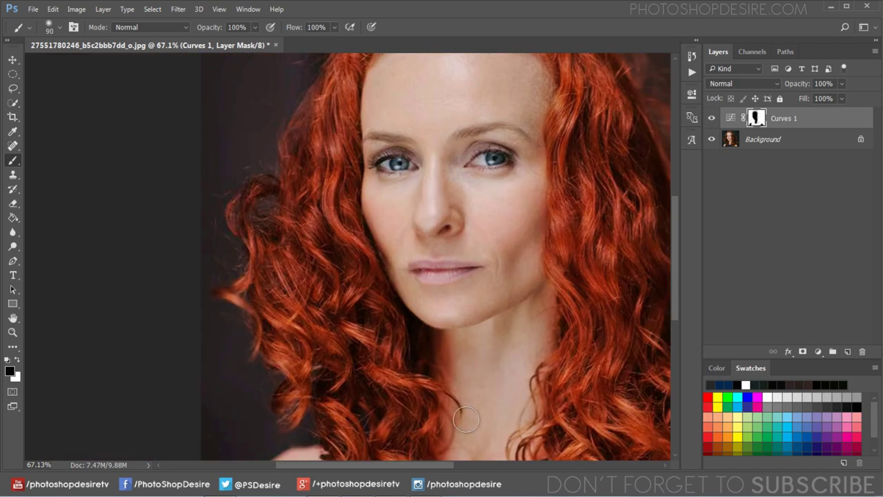
mouse_move(455, 362)
left_mouse_down()
mouse_move(444, 371)
mouse_move(457, 369)
left_mouse_up()
scroll(456, 369, "down", 3)
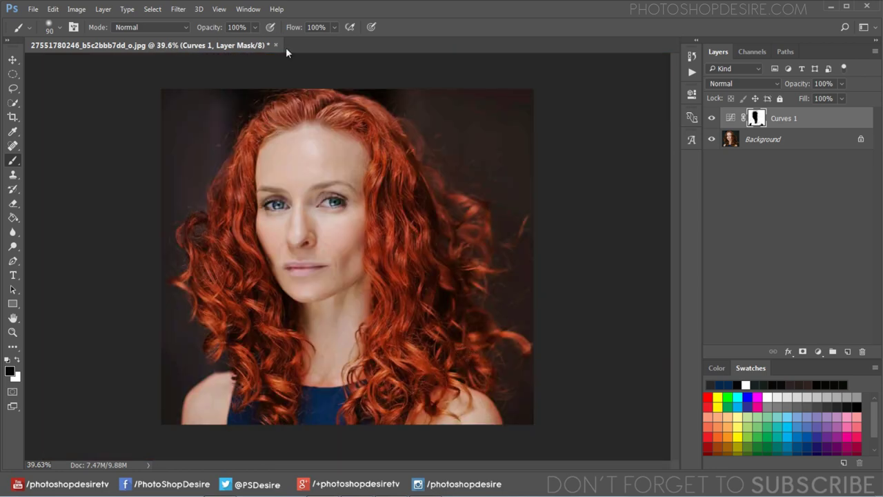
- Lower the brush flow to 35% and review the touched-up skin
left_click_drag(290, 32, 256, 30)
scroll(244, 343, "up", 3)
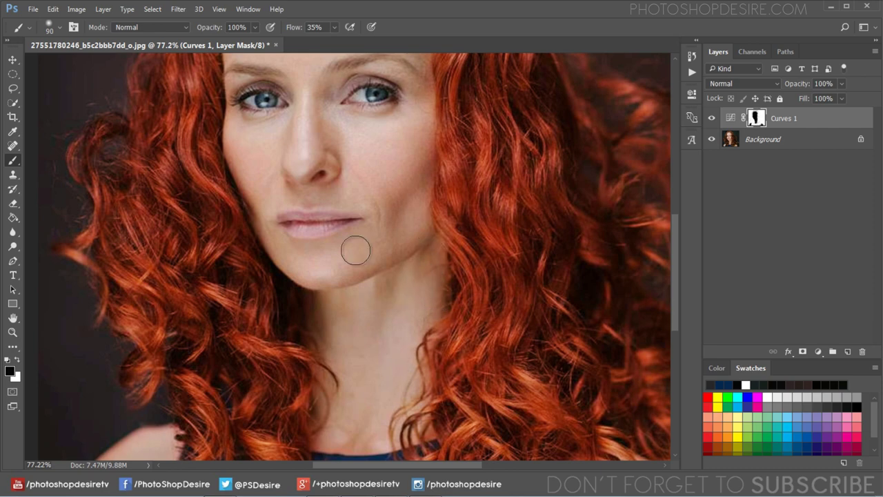
scroll(338, 216, "down", 2)
scroll(338, 216, "down", 1)
scroll(338, 214, "down", 2)
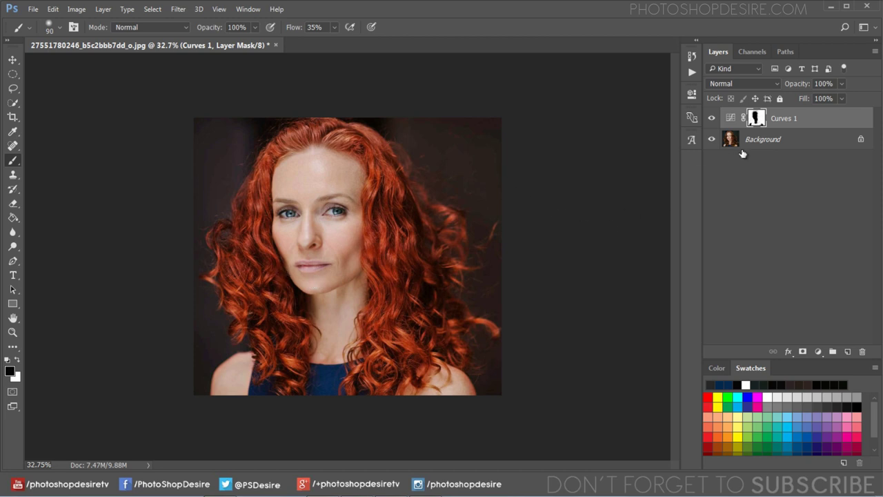
- Place Curves 1 into a new, collapsed Group 1
right_click(776, 120)
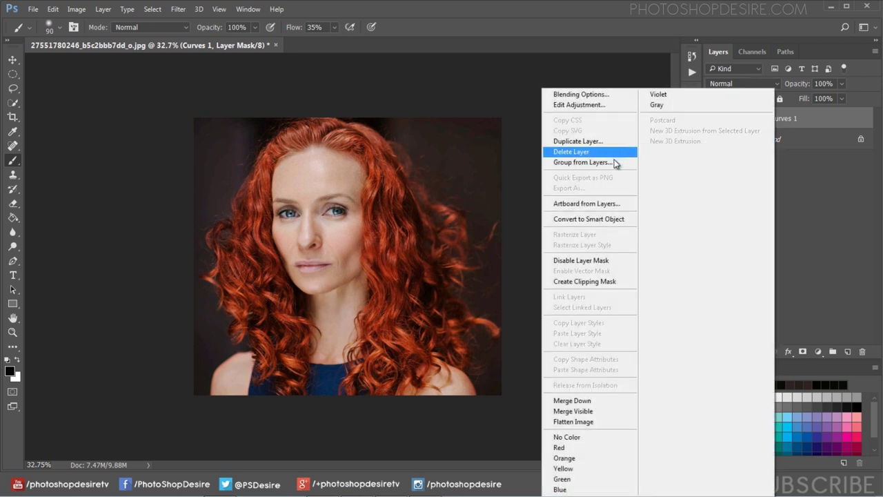
left_click(612, 163)
left_click(535, 160)
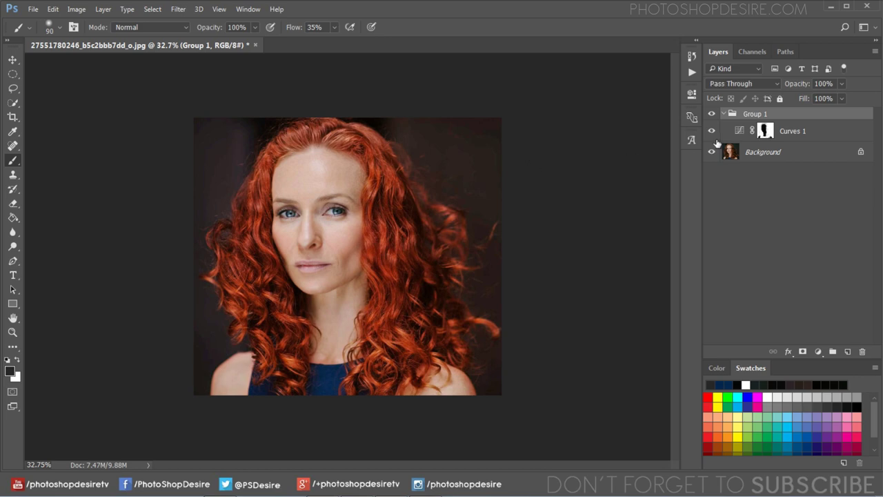
left_click(722, 115)
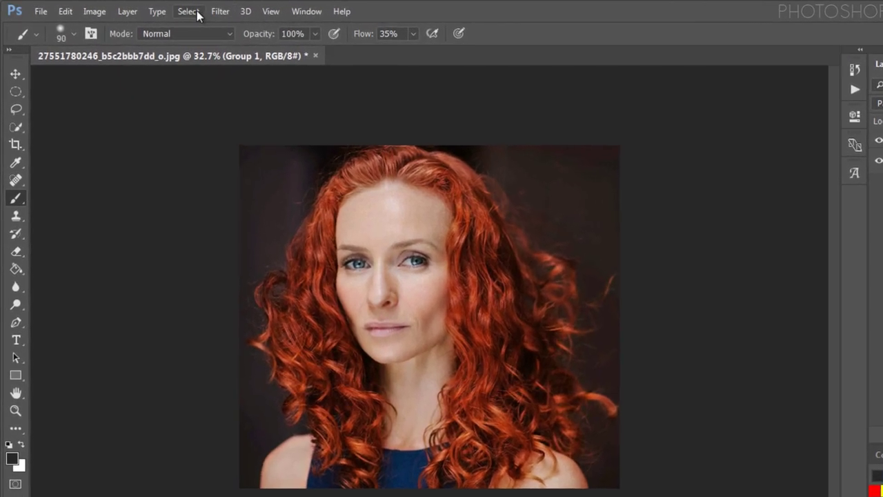
left_click(153, 9)
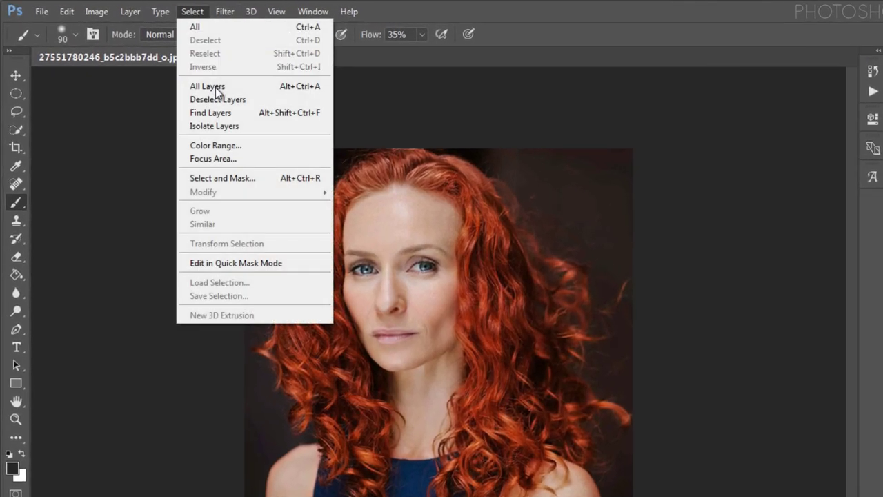
left_click(255, 146)
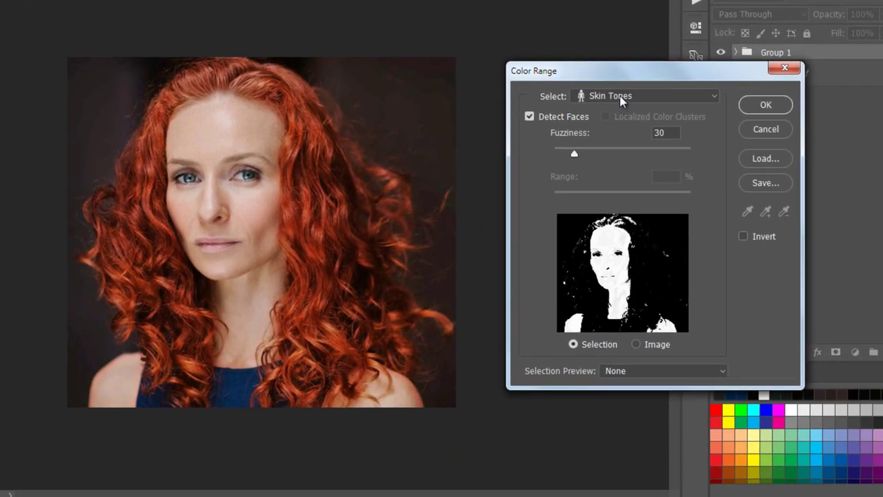
- Make a Sampled Colors Color Range selection of the dark background tones around the hair
left_click(621, 95)
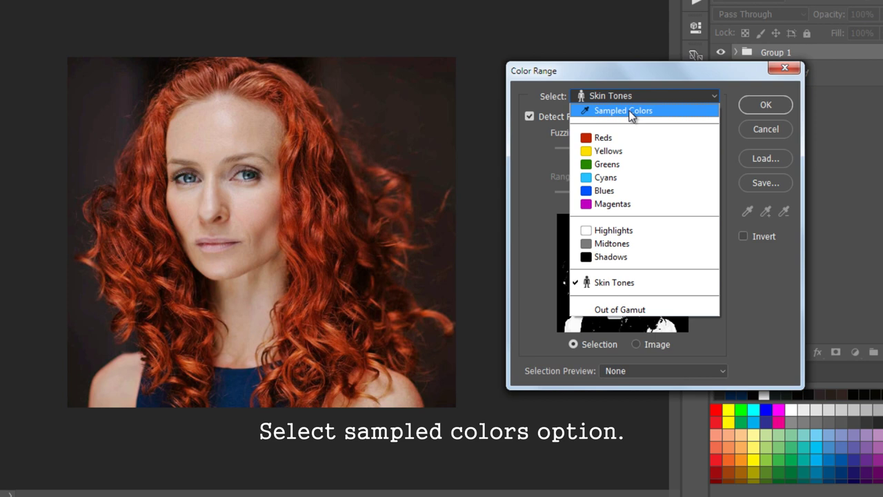
left_click(630, 112)
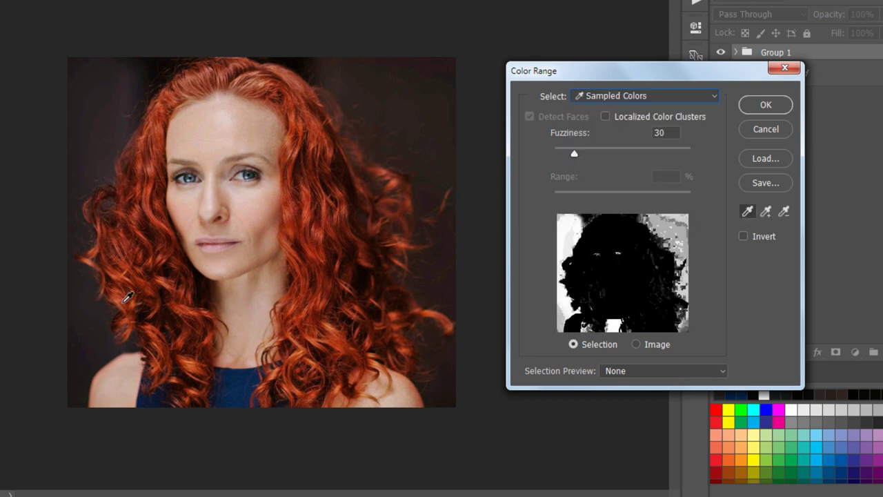
left_click(766, 211)
left_click(403, 99)
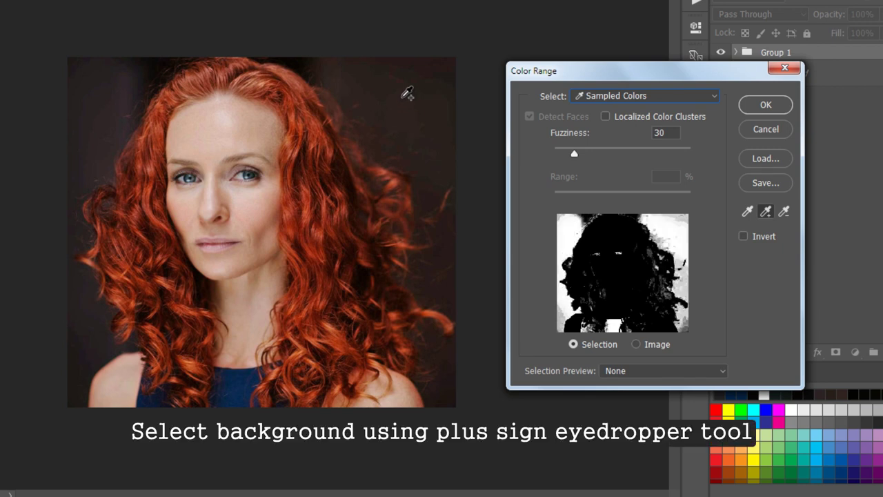
mouse_move(403, 98)
left_mouse_down()
mouse_move(390, 74)
mouse_move(325, 53)
mouse_move(195, 36)
mouse_move(153, 60)
left_mouse_up()
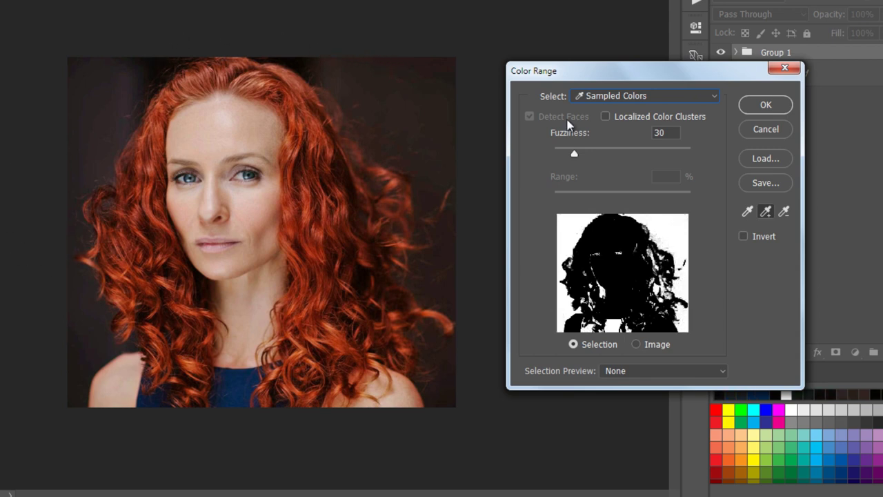
left_click(766, 106)
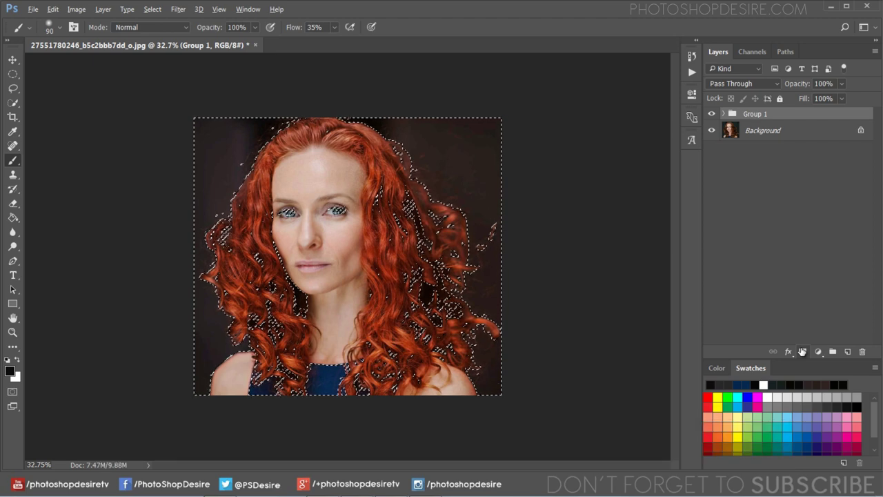
- Add a layer mask to Group 1 from the selection and preview it
left_click(803, 351)
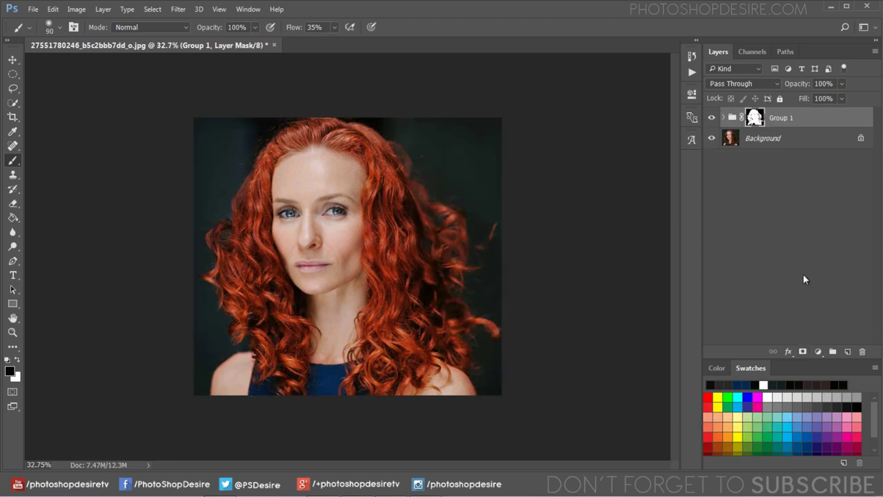
left_click(755, 119, "alt")
left_click(755, 118, "alt")
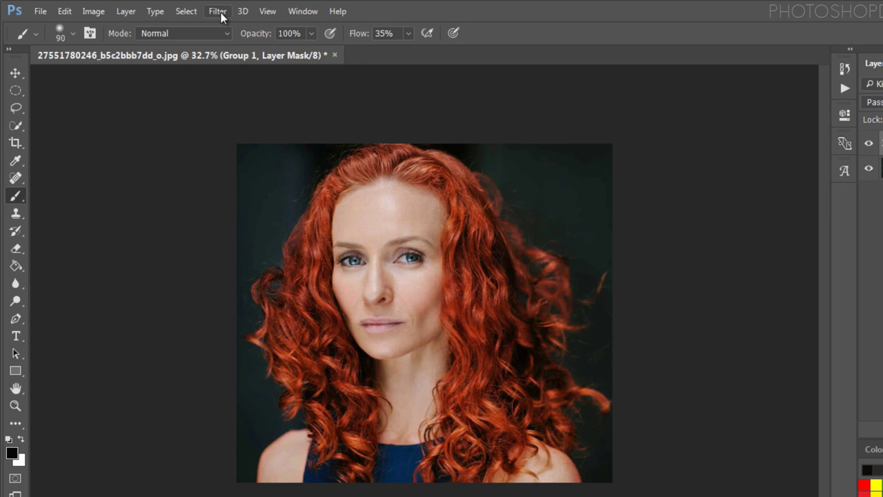
- Soften the Group 1 mask with a 20.8-pixel Gaussian Blur
left_click(191, 9)
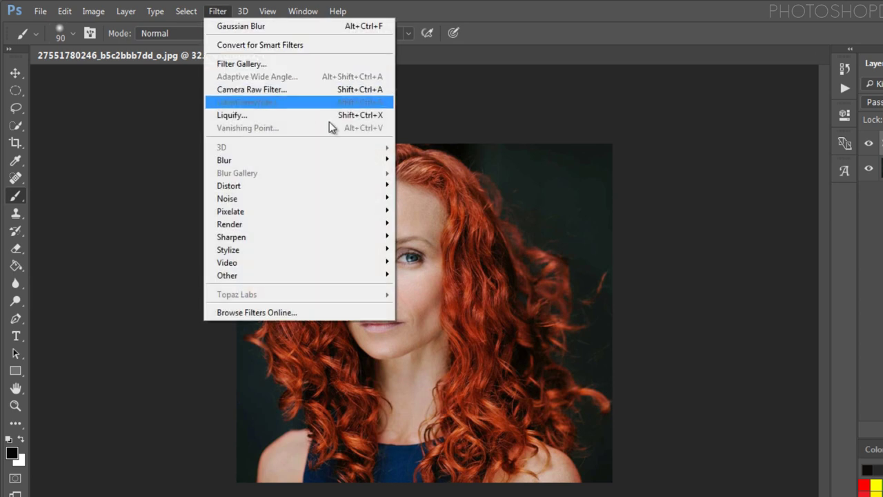
mouse_move(297, 159)
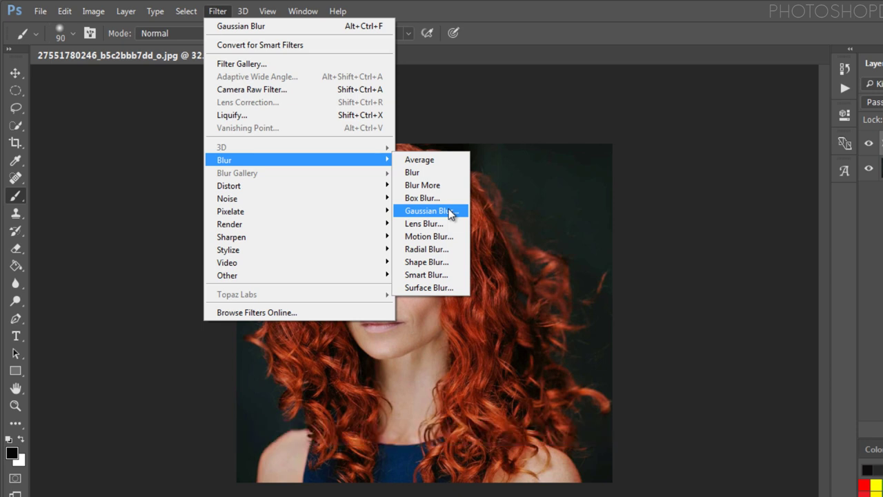
left_click(450, 214)
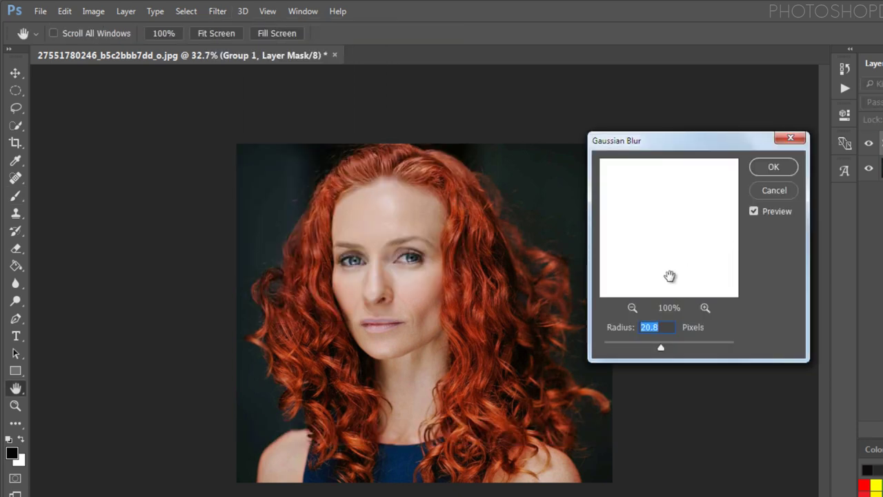
left_click(632, 308)
left_click(632, 308)
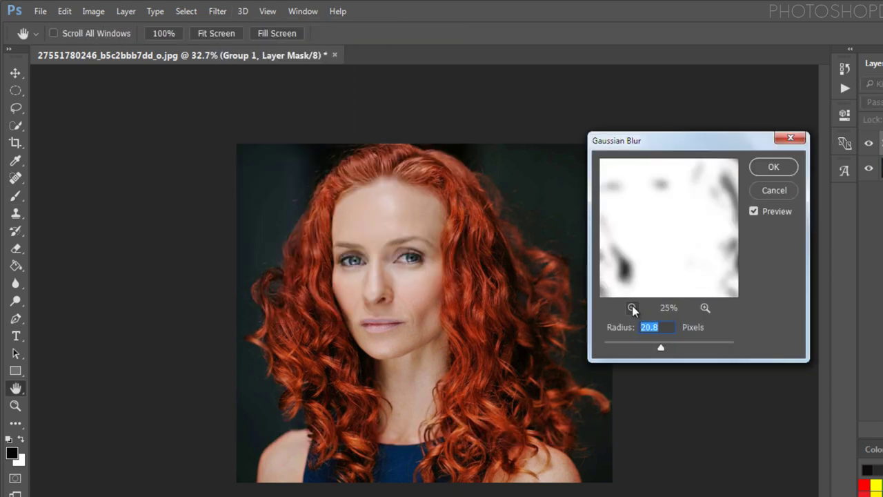
left_click(632, 308)
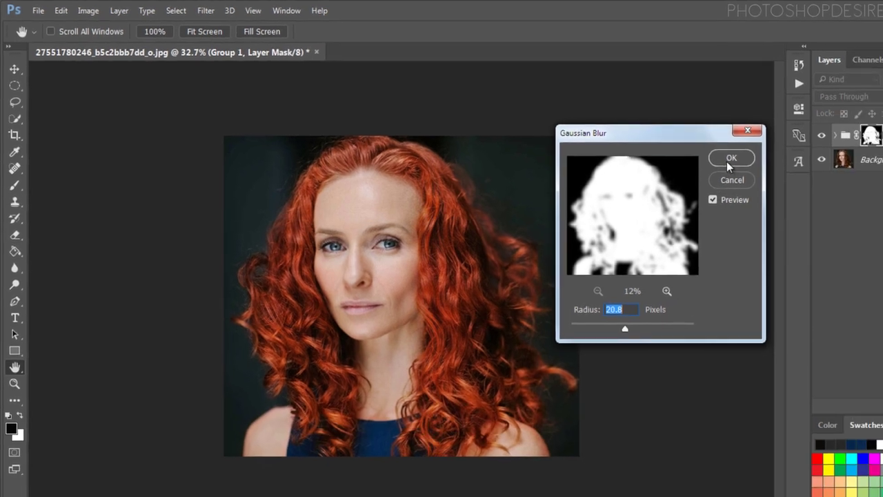
left_click(732, 159)
- Zoom in and scroll around the portrait to inspect the recoloured hair
key("b")
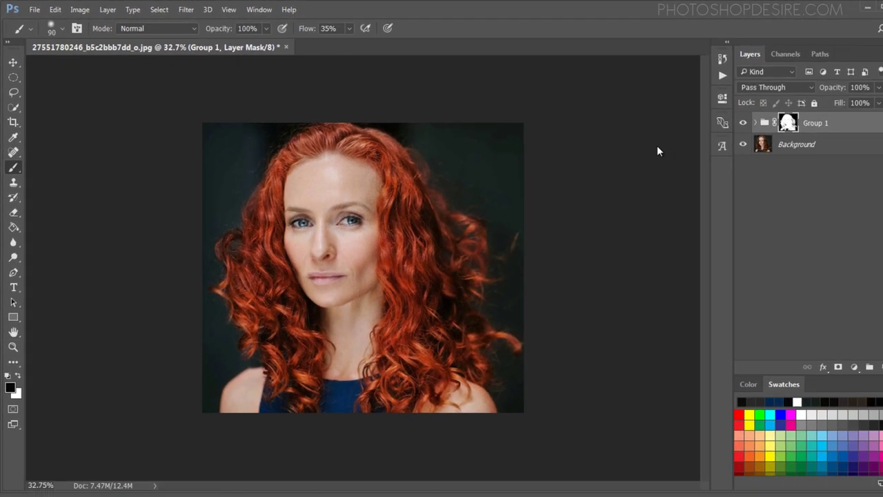
key("ctrl+plus")
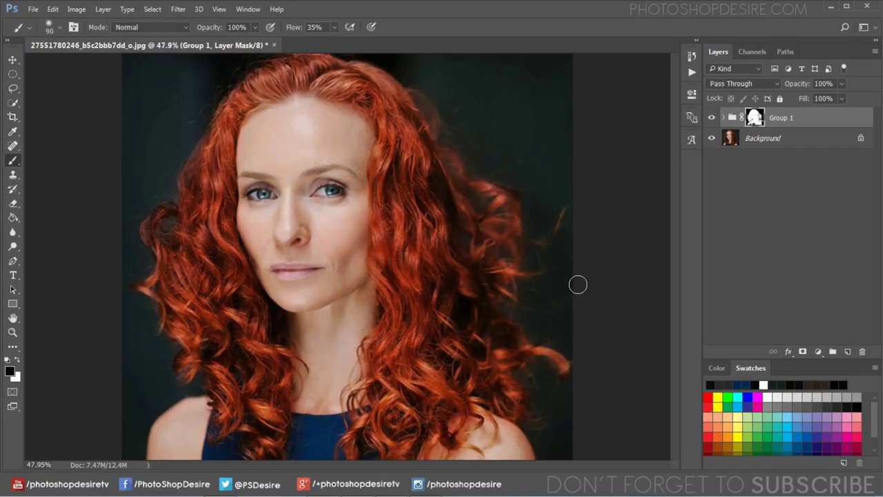
scroll(428, 262, "down", 3)
scroll(345, 310, "up", 1)
scroll(239, 368, "up", 3)
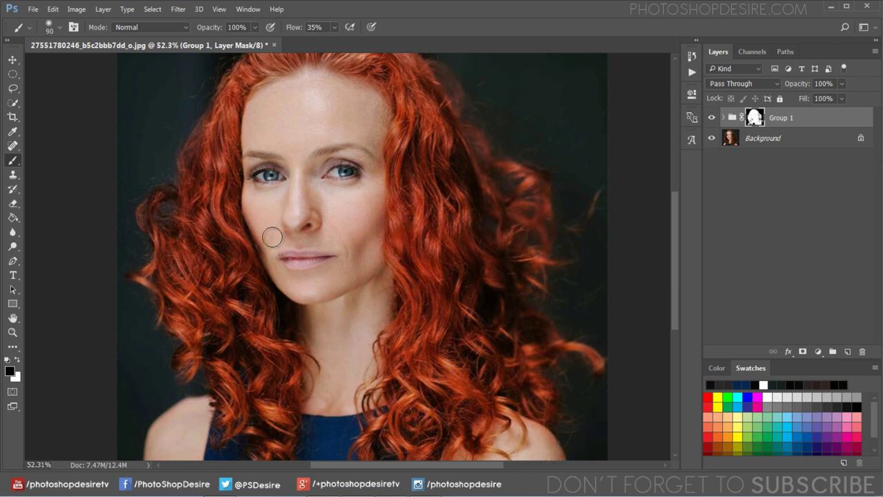
scroll(345, 171, "down", 5)
scroll(345, 171, "down", 2)
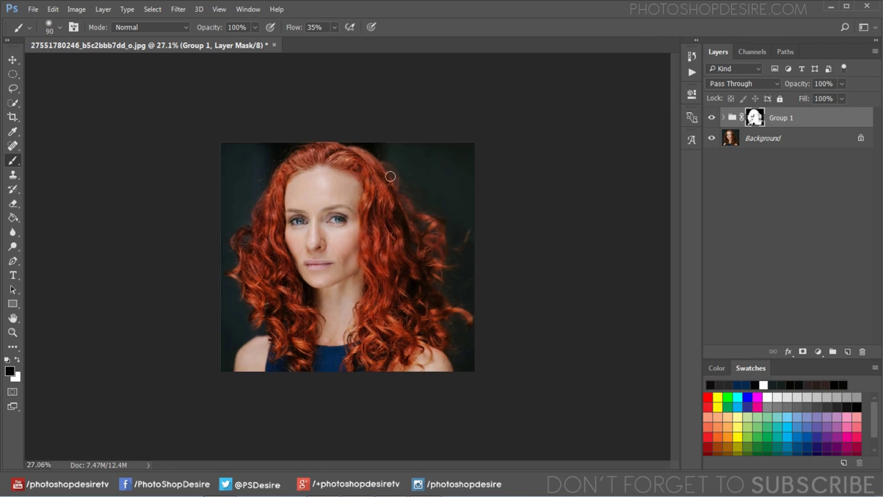
scroll(345, 171, "up", 1)
- Hide and re-show Group 1 to compare, then expand it to reveal Curves 1
left_click(712, 118)
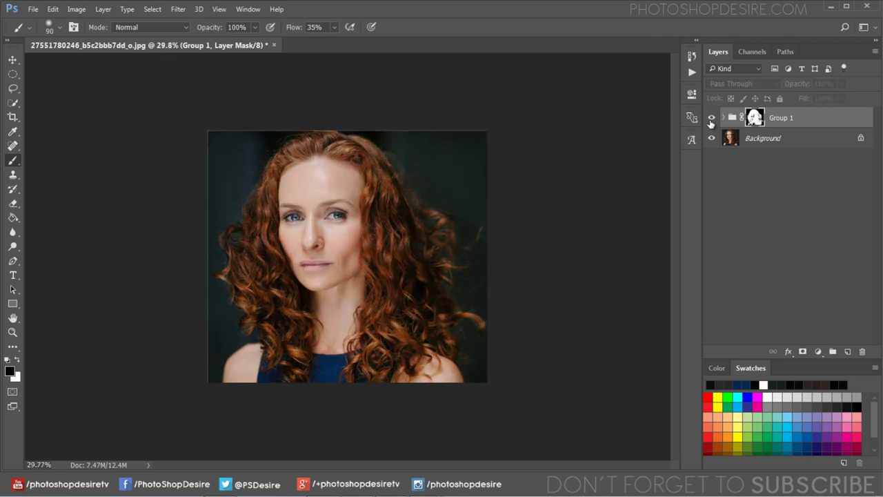
left_click(711, 118)
left_click(712, 118)
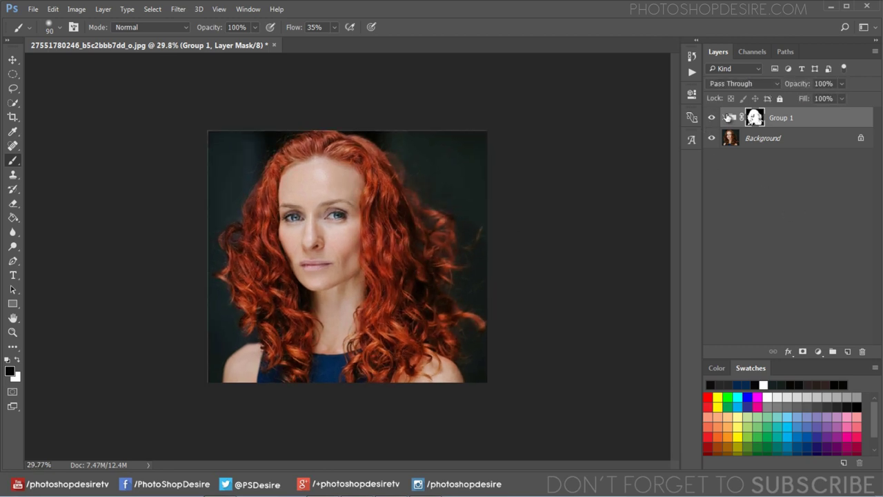
left_click(723, 118)
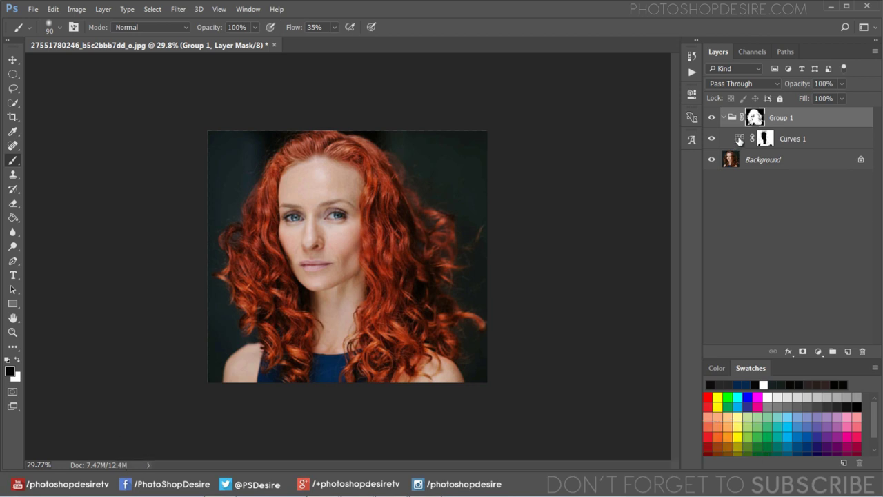
- Pull down Curves 1's Blue channel midpoint for yellow warmth, then toggle Curves 1 to compare
double_click(740, 140)
left_click(577, 138)
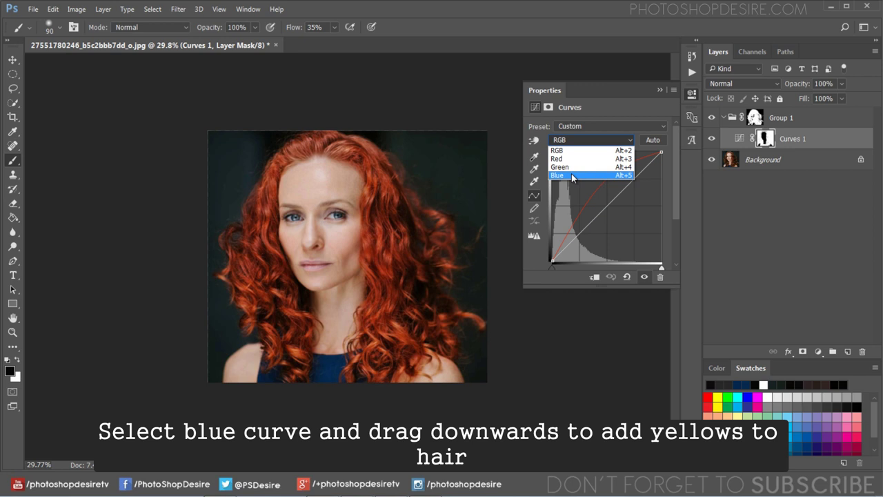
left_click(572, 173)
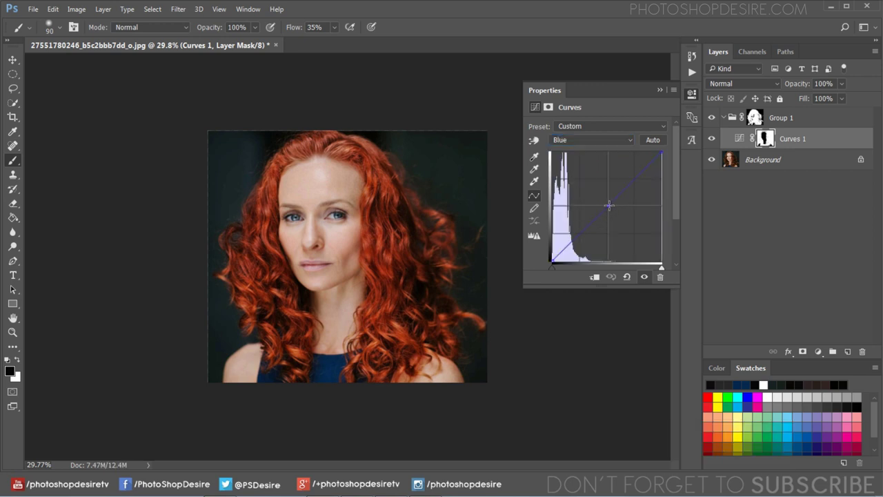
left_click_drag(609, 205, 619, 218)
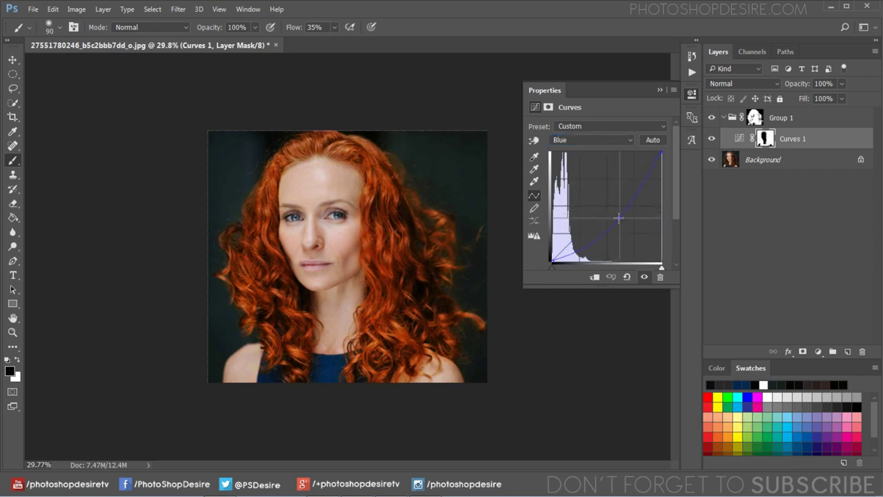
left_click_drag(619, 218, 618, 217)
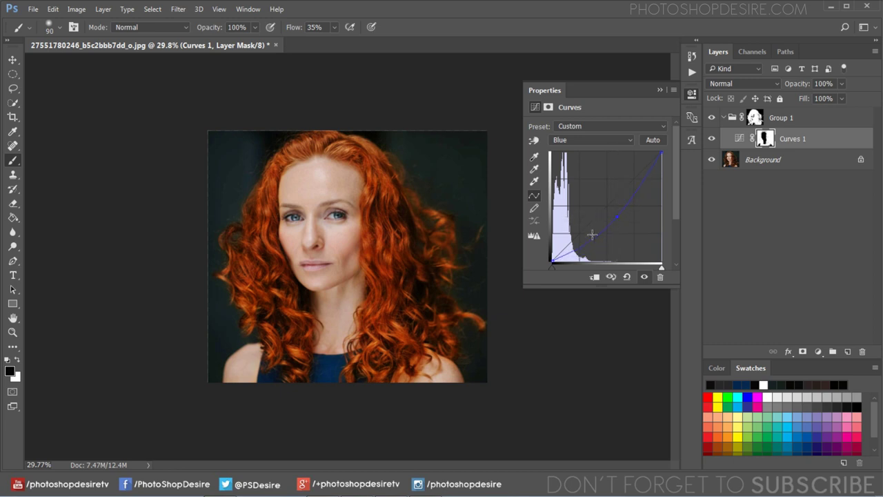
left_click(660, 90)
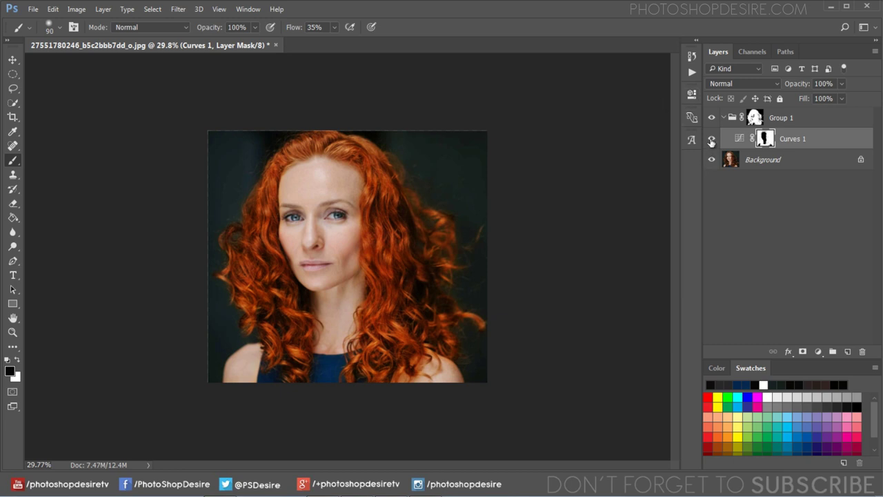
left_click(713, 140)
left_click(712, 141)
left_click(713, 141)
scroll(406, 153, "down", 3)
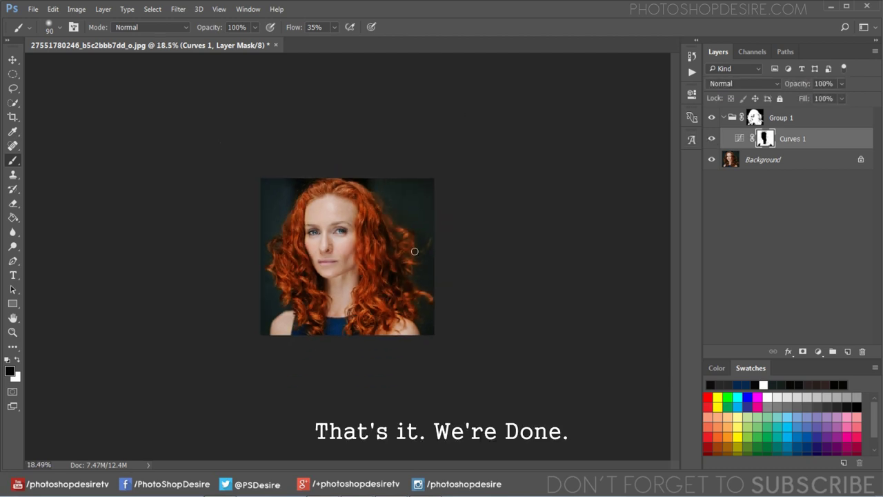
scroll(401, 267, "up", 1)
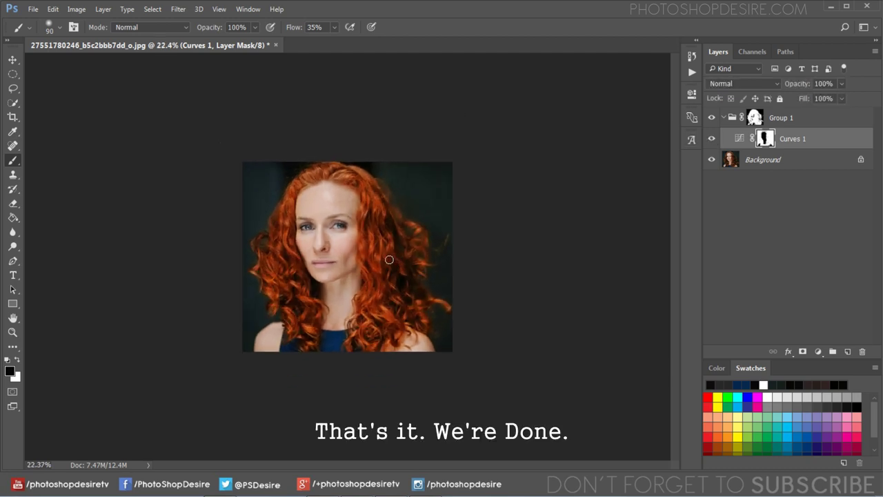
left_click(713, 160, "alt")
scroll(477, 203, "up", 3)
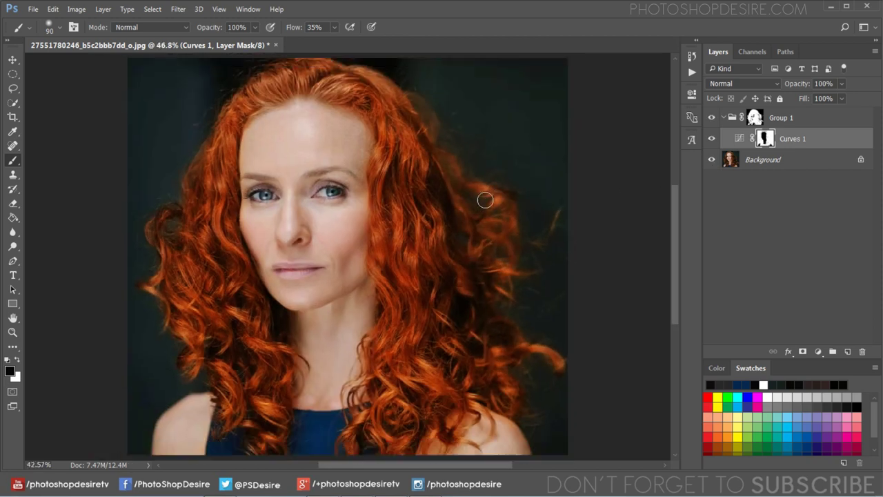
left_click(712, 165, "alt")
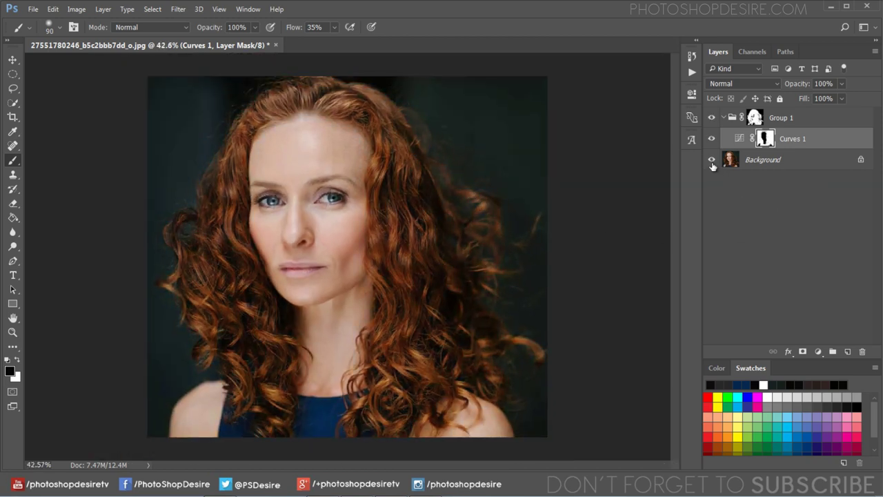
left_click(712, 164, "alt")
left_click(712, 164, "alt")
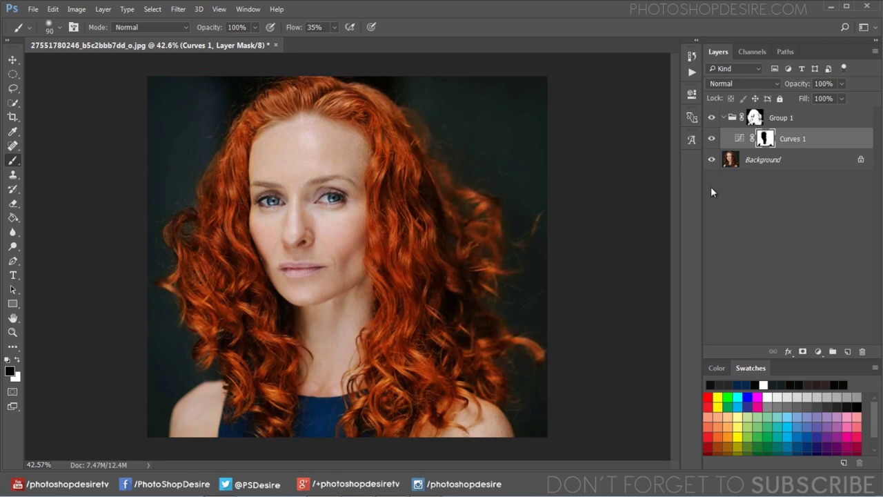